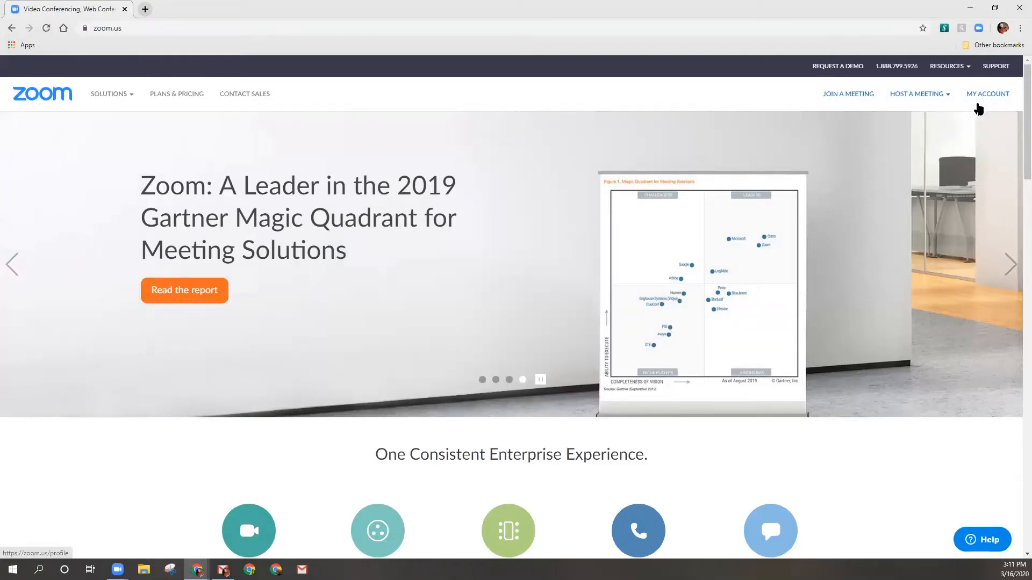
# - Open the account's meetings list and start scheduling a new meeting
pyautogui.click(984, 97)
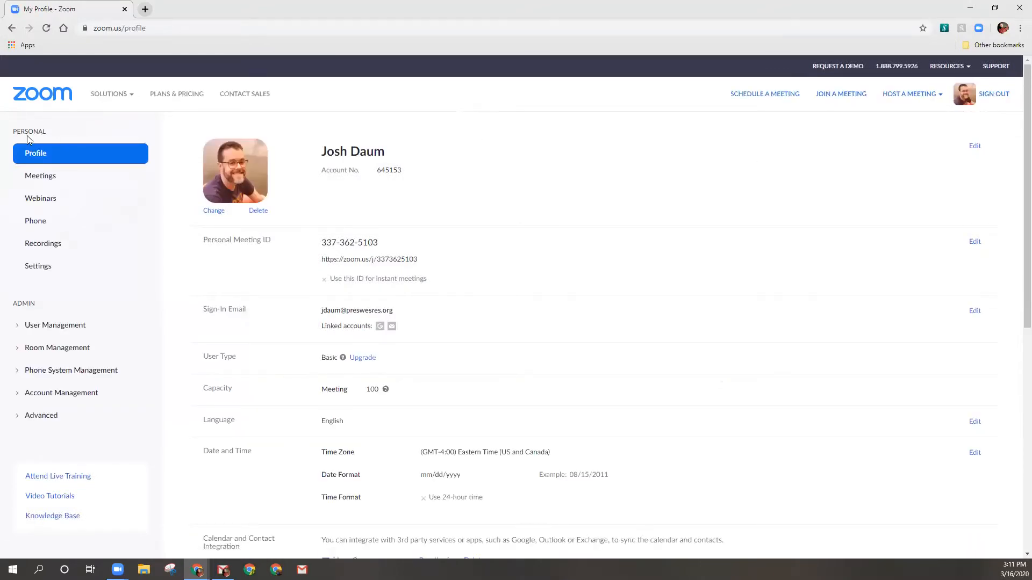
pyautogui.click(40, 186)
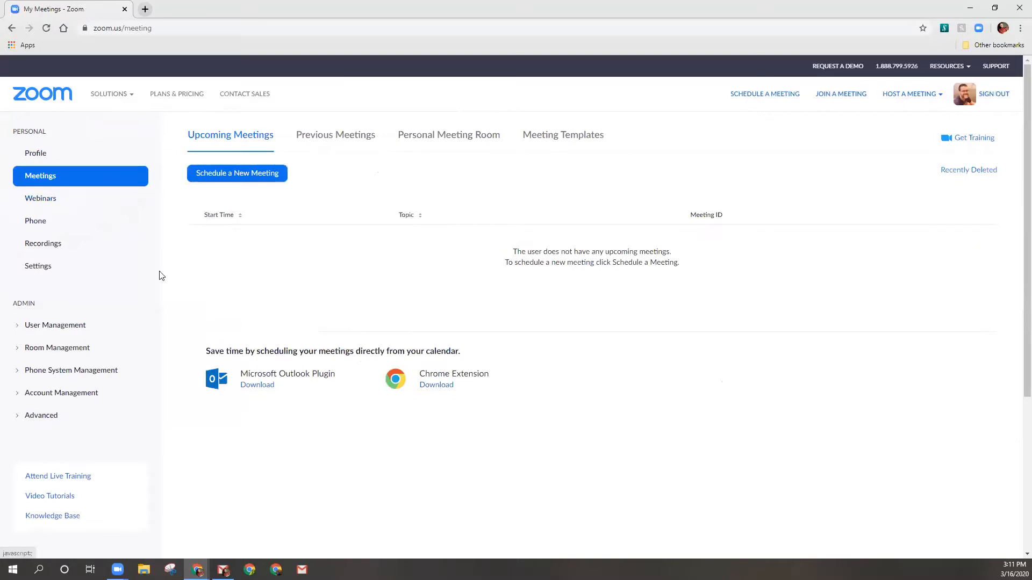
pyautogui.click(230, 173)
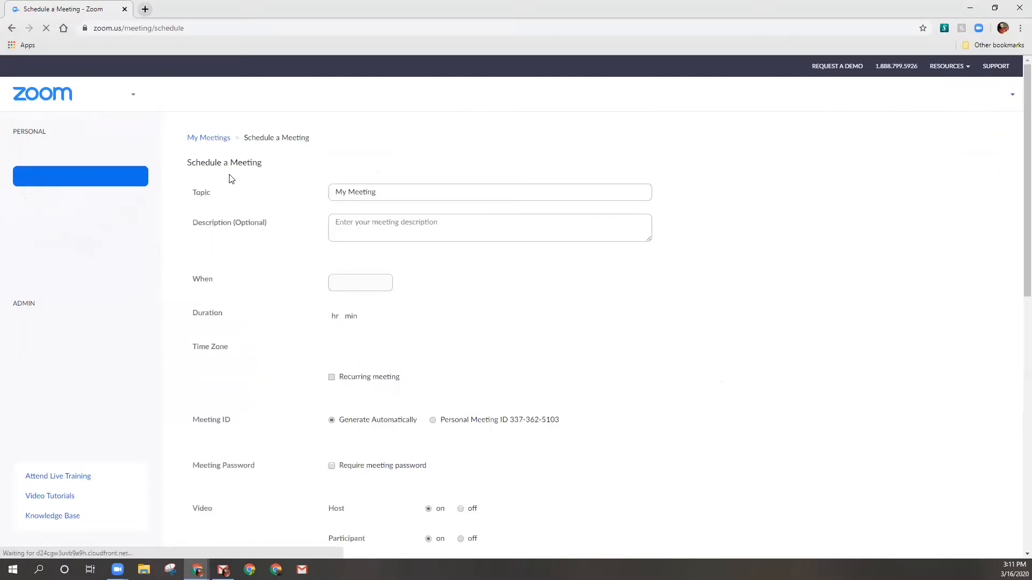
# - Set the meeting topic to the host's first name in possessive form followed by "Super Awesome Zoom Meeting"
pyautogui.tripleClick(378, 194)
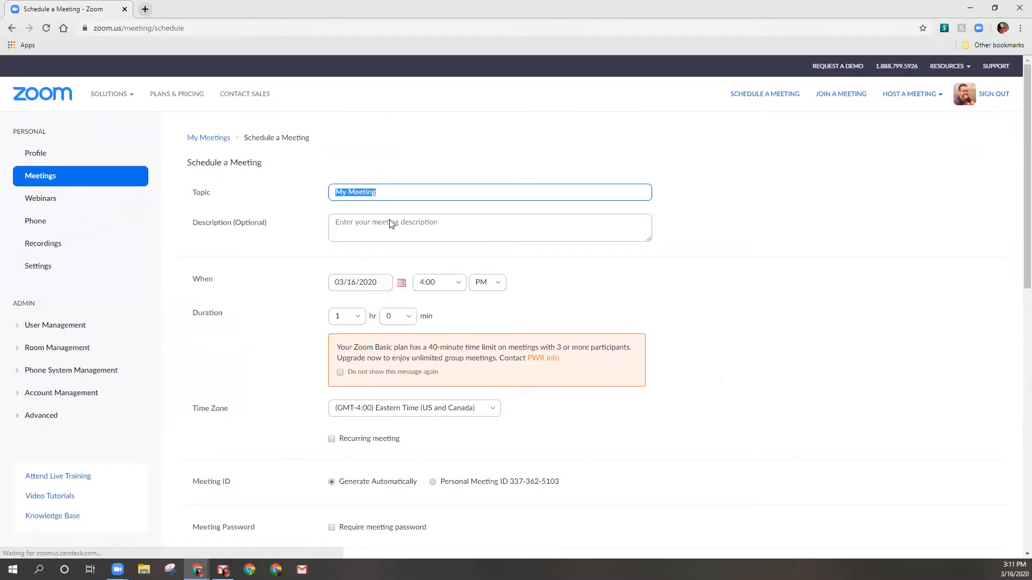
pyautogui.write("Josh's Super")
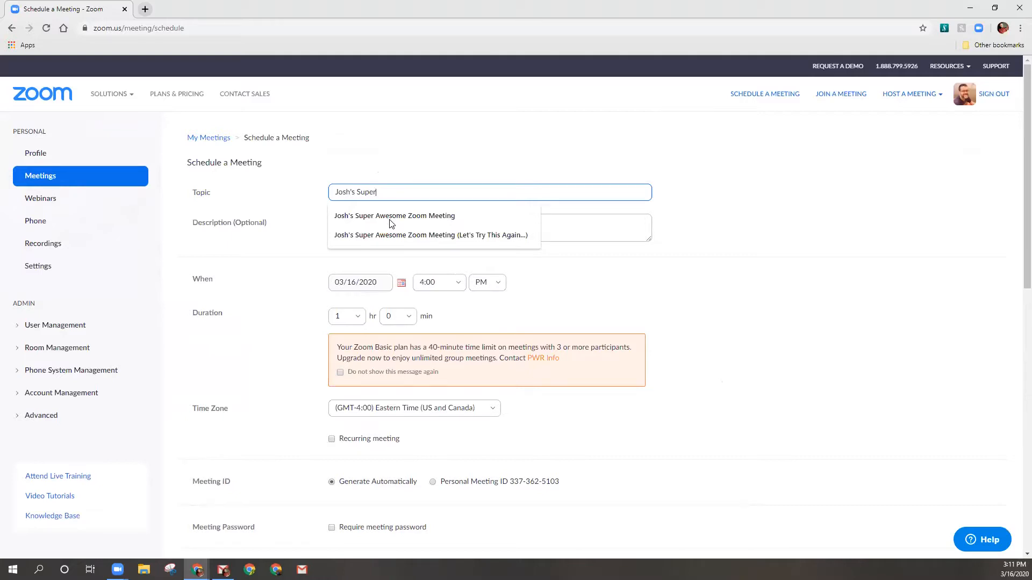
pyautogui.write('Awesome Zoom Meeting')
pyautogui.press('Tab')
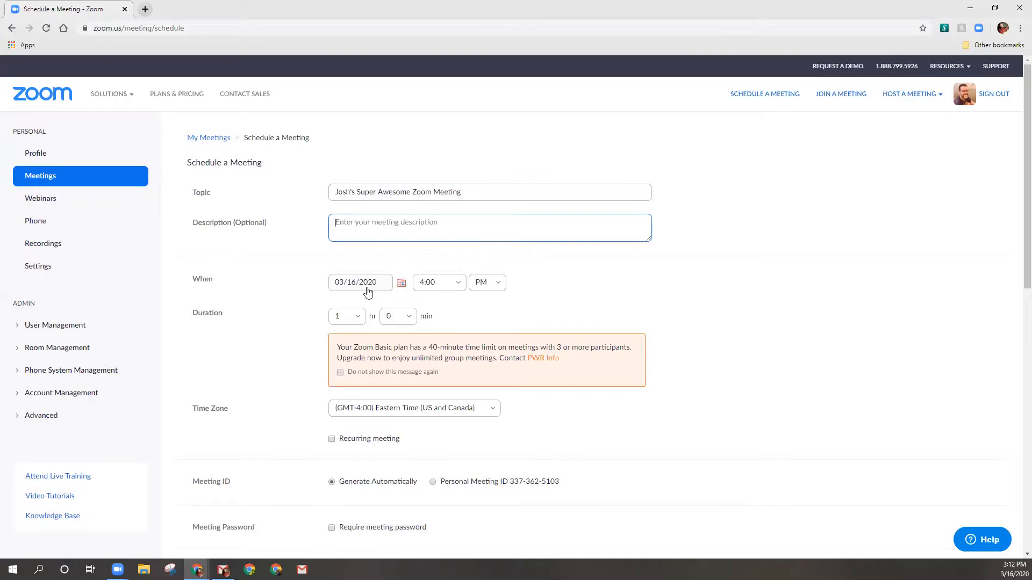
# - Look through the hour choices for the duration, keeping 1 hour, and read the Basic plan's time-limit notice
pyautogui.click(361, 319)
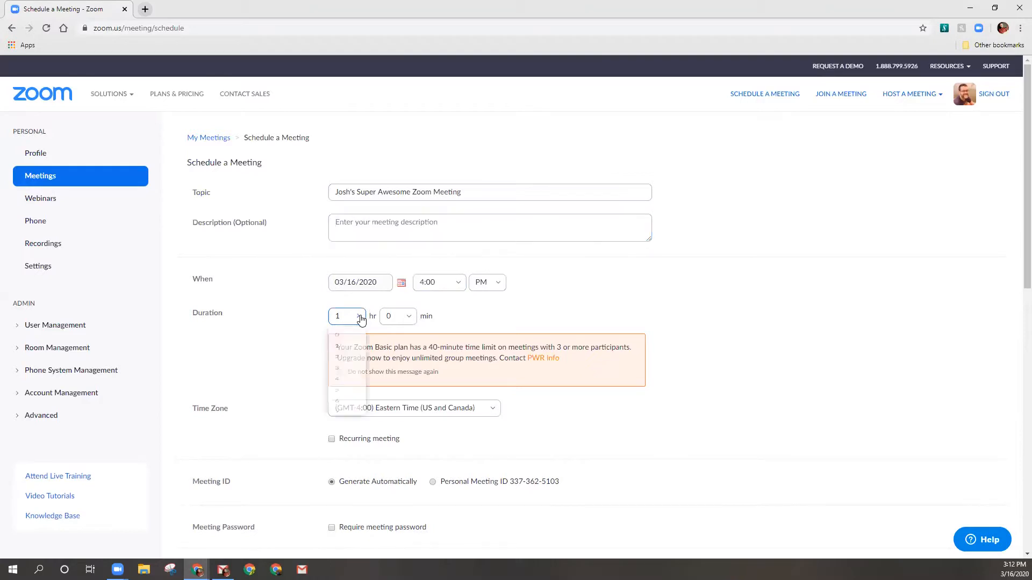
pyautogui.click(341, 359)
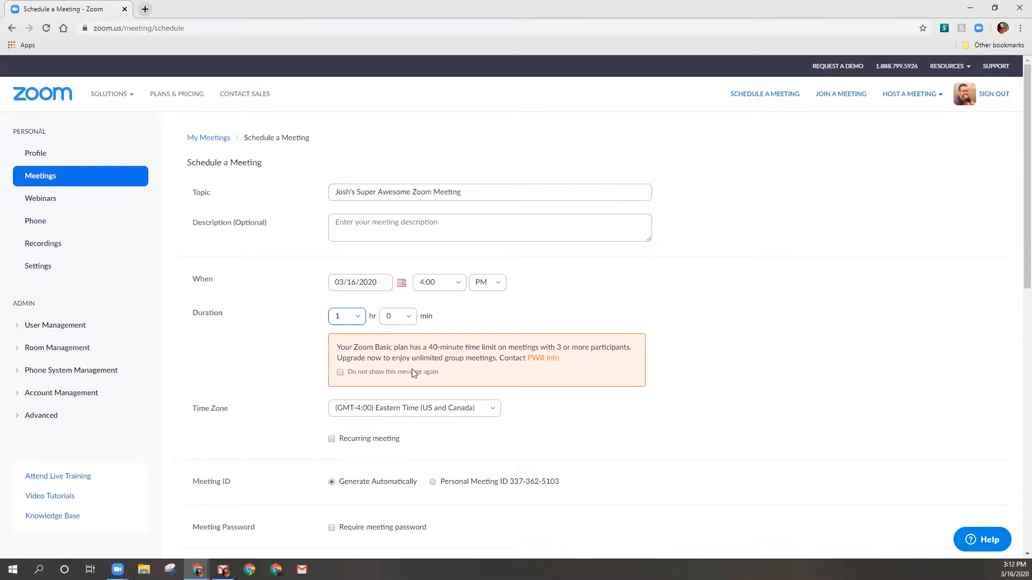
pyautogui.moveTo(333, 351); pyautogui.dragTo(573, 356)
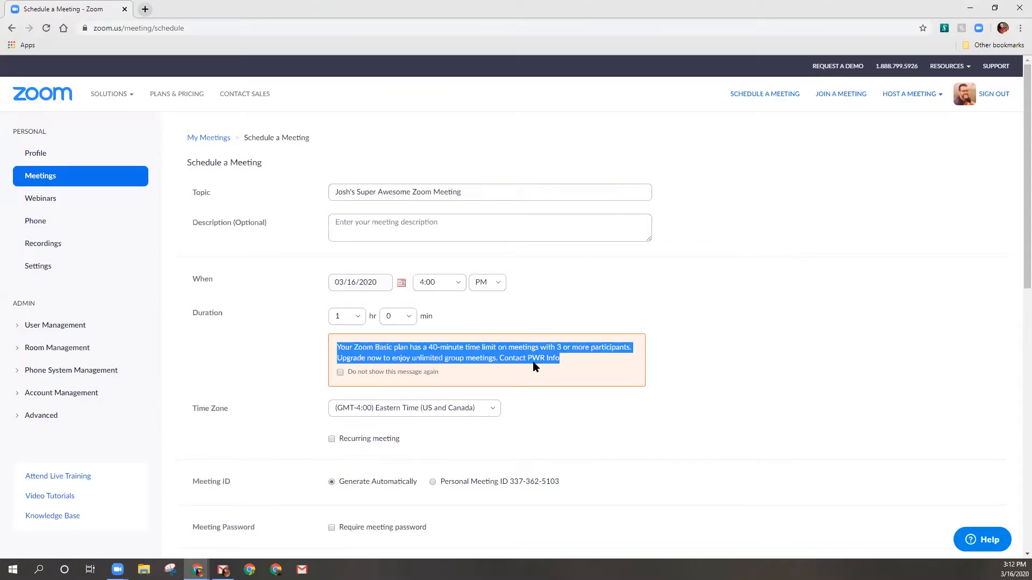
pyautogui.click(438, 354)
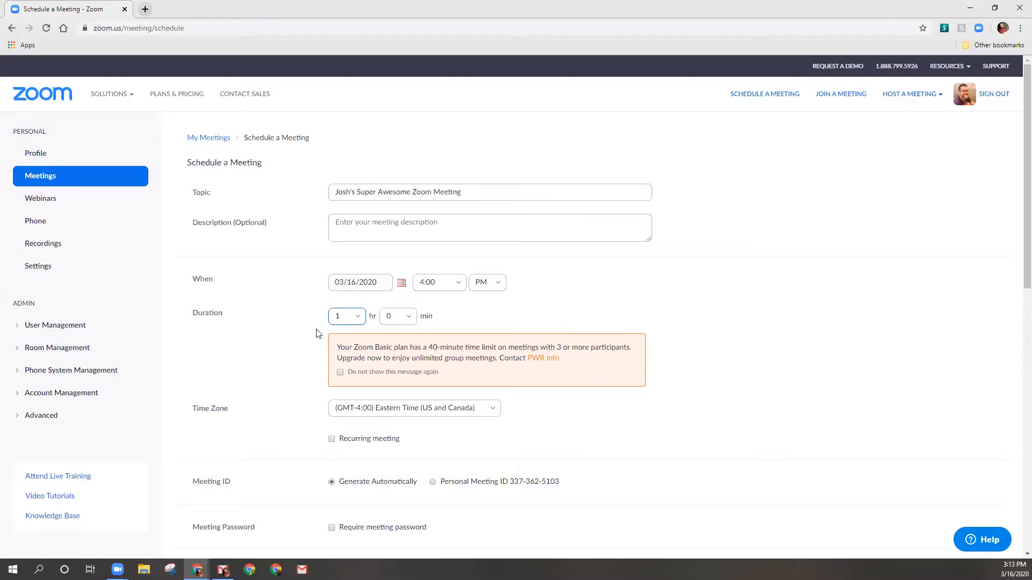
# - Set the meeting ID to be generated automatically instead of using the Personal Meeting ID
pyautogui.scroll(-1, 283, 339)
pyautogui.scroll(-2, 283, 339)
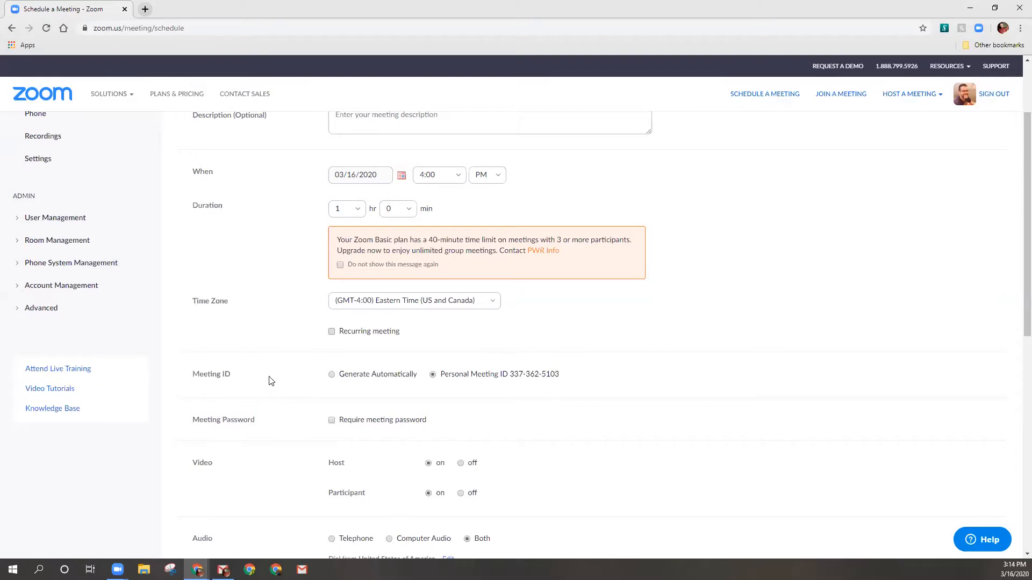
pyautogui.click(333, 376)
# - Leave the meeting password requirement off and turn on video for both the host and the participants
pyautogui.scroll(-2, 226, 417)
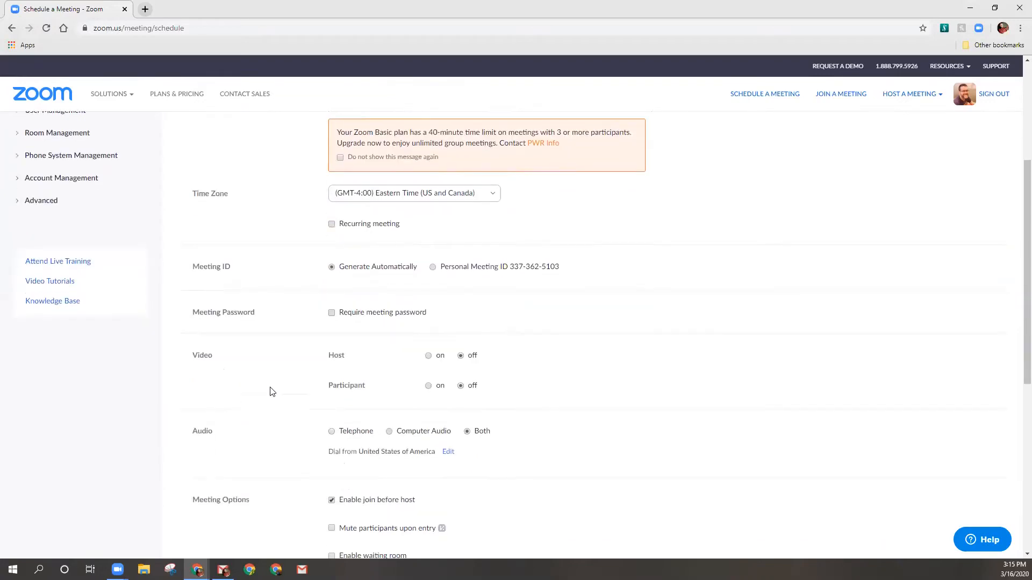
pyautogui.click(331, 313)
pyautogui.click(331, 314)
pyautogui.click(428, 357)
pyautogui.click(429, 387)
# - Try Computer Audio as the meeting's audio option and switch it back to Both
pyautogui.scroll(-1, 183, 406)
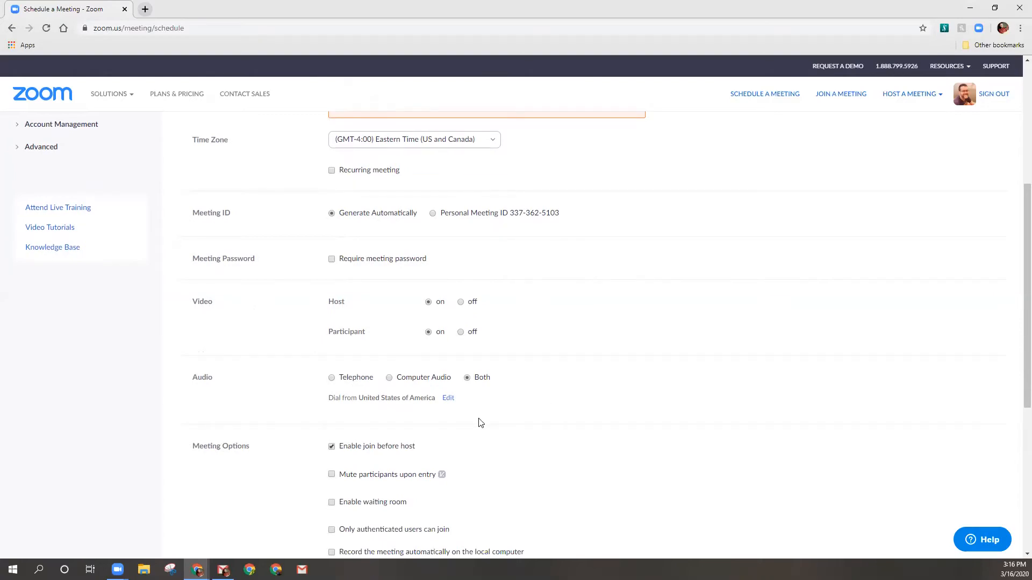
pyautogui.click(388, 377)
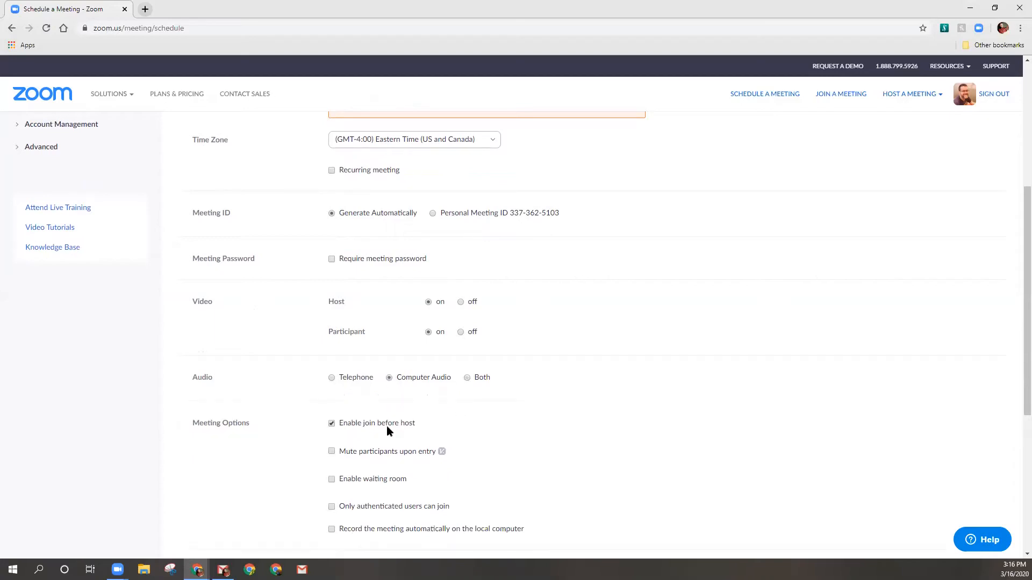
pyautogui.click(467, 379)
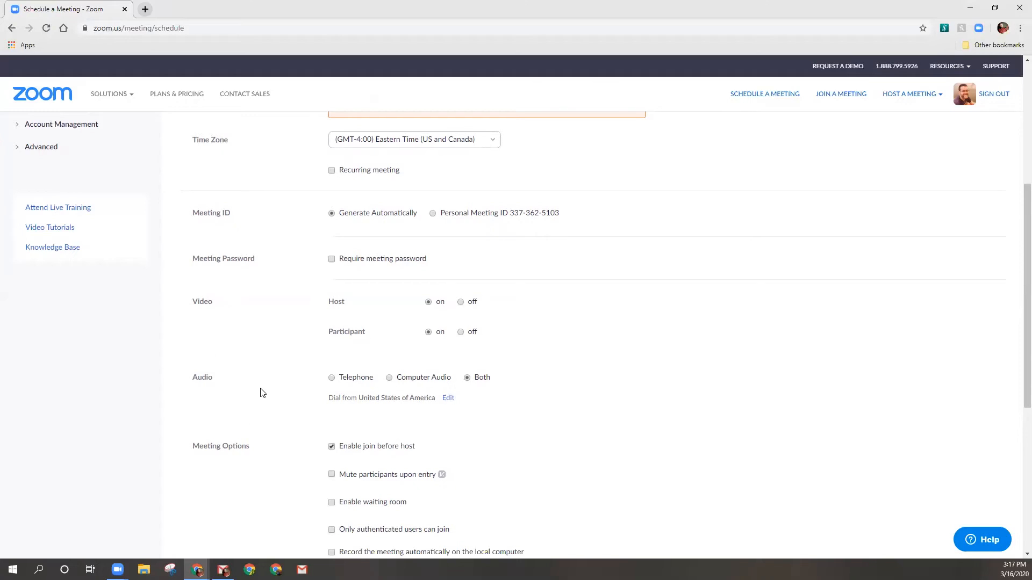
pyautogui.click(390, 379)
pyautogui.click(467, 379)
# - Keep join before host on and mute upon entry off, select automatic recording on the local computer, and save the meeting
pyautogui.scroll(-1, 366, 312)
pyautogui.scroll(-2, 352, 320)
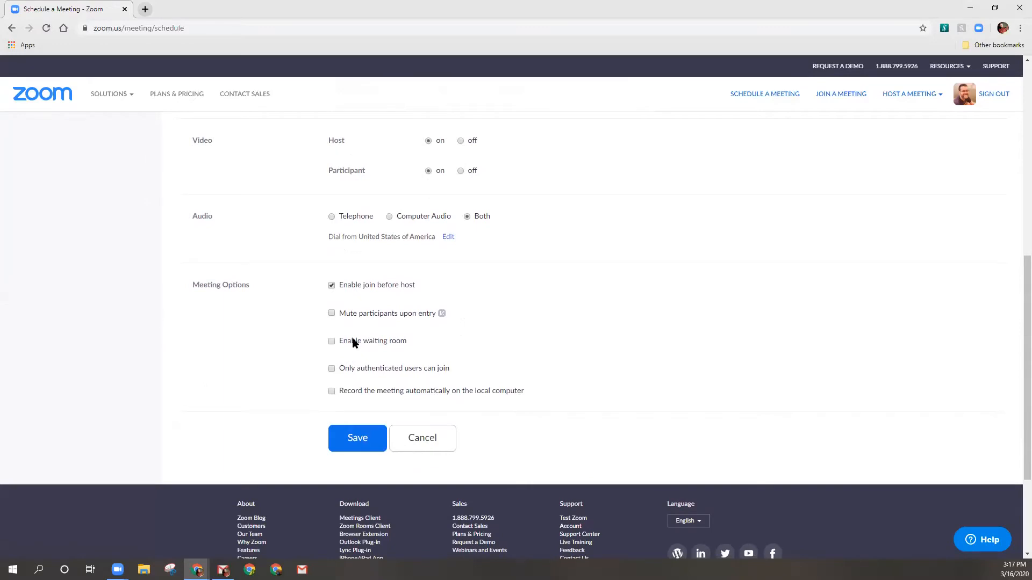
pyautogui.click(332, 287)
pyautogui.click(332, 288)
pyautogui.click(330, 314)
pyautogui.click(331, 314)
pyautogui.click(330, 392)
pyautogui.click(345, 428)
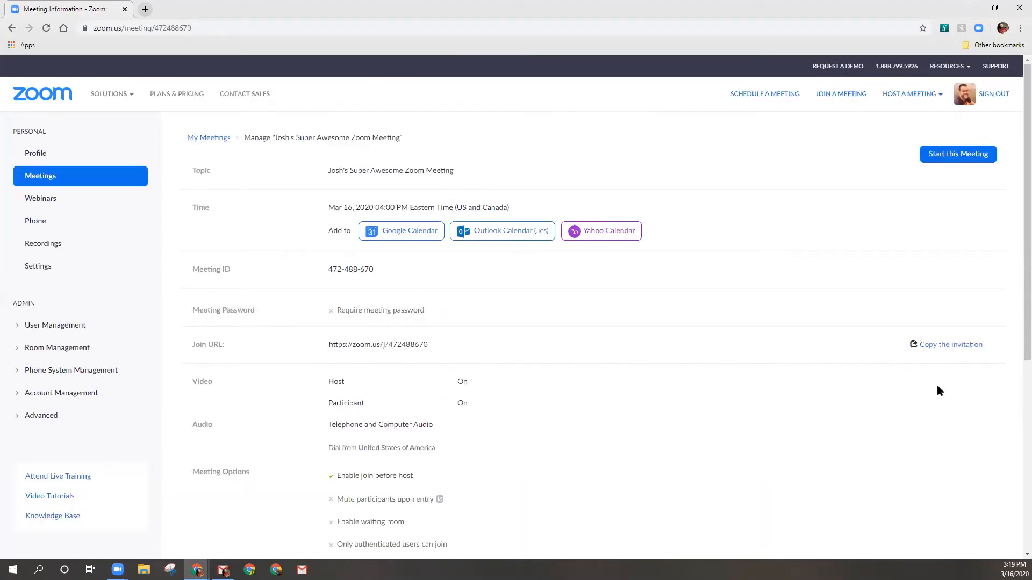
# - Open the saved meeting's invitation, review its full text, and copy it
pyautogui.click(934, 348)
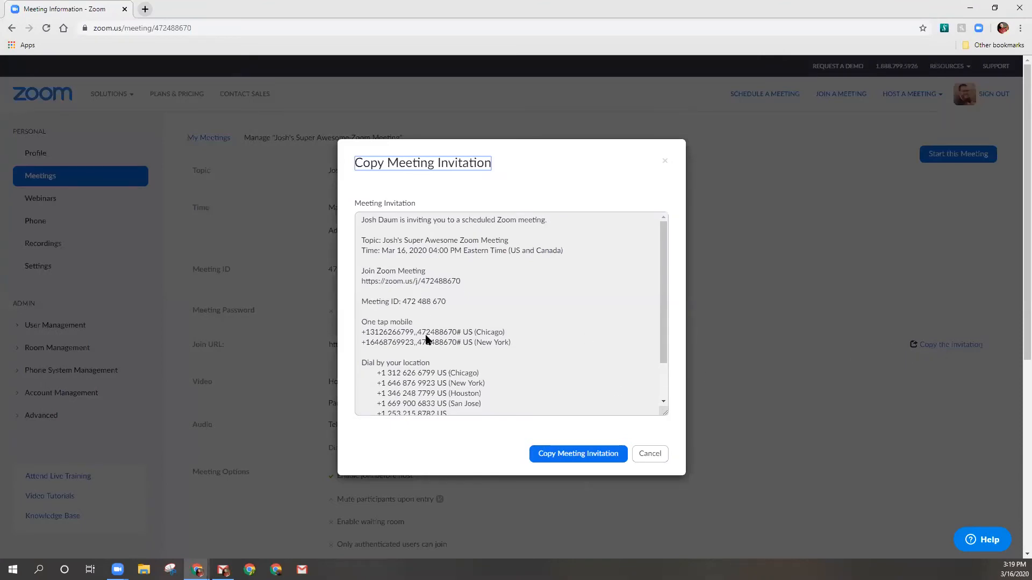
pyautogui.scroll(-2, 464, 344)
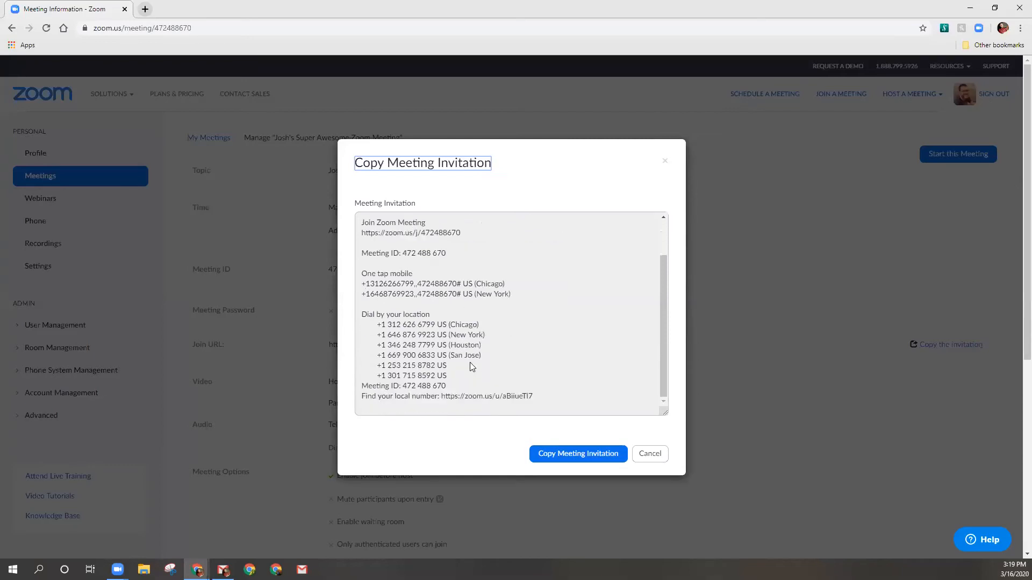
pyautogui.scroll(2, 471, 368)
pyautogui.scroll(-2, 394, 369)
pyautogui.click(564, 455)
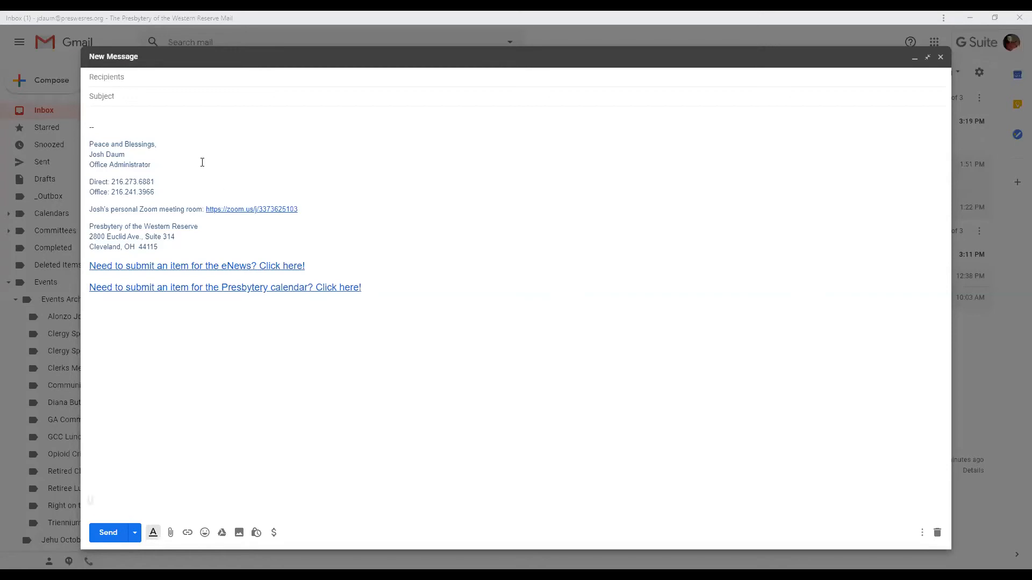
# - Paste the copied invitation into the body of a new Gmail message and delete the email signature below it
pyautogui.rightClick(92, 115)
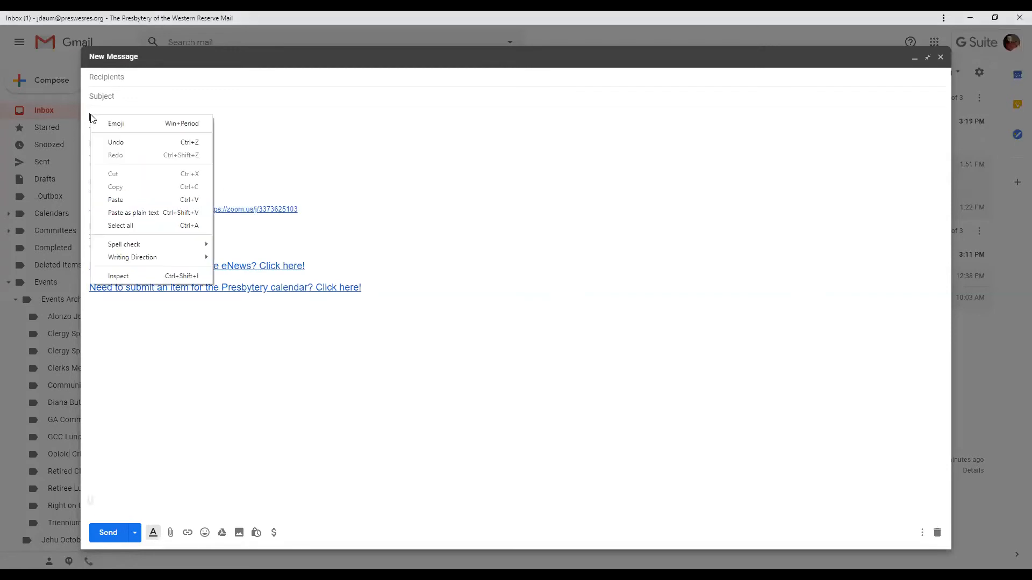
pyautogui.click(136, 199)
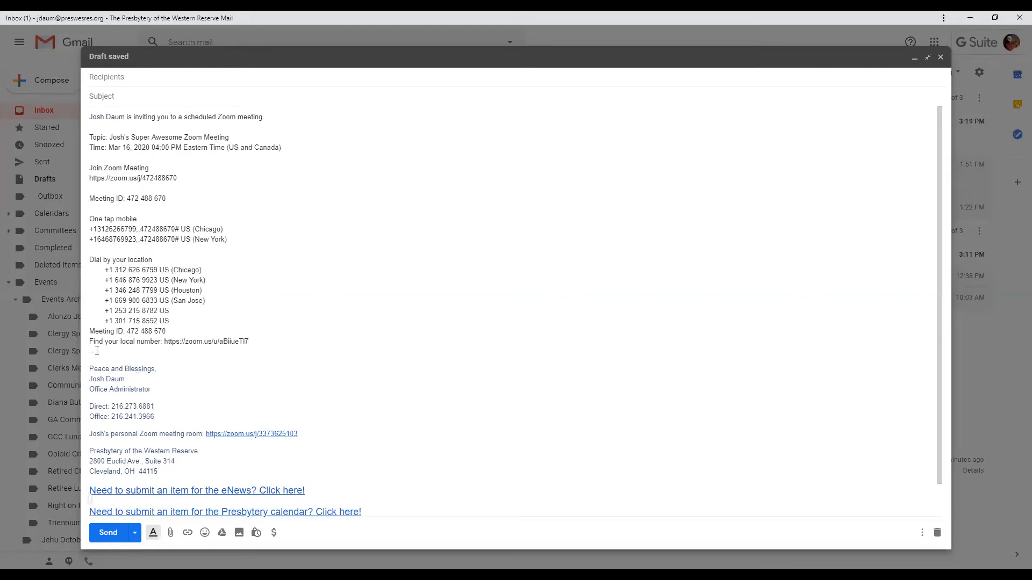
pyautogui.moveTo(91, 350); pyautogui.dragTo(293, 492)
pyautogui.moveTo(362, 550); pyautogui.dragTo(363, 575)
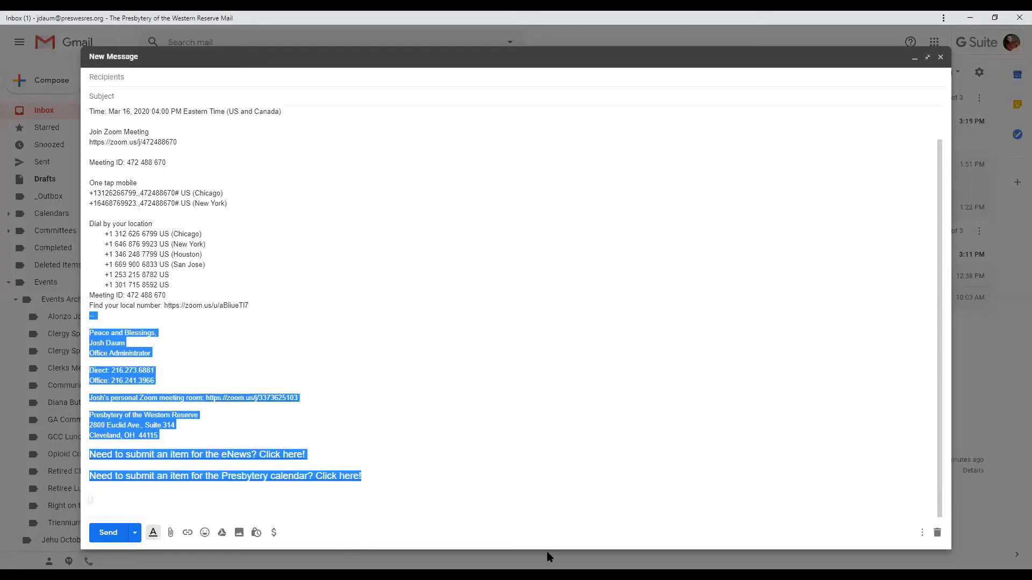
pyautogui.press('BackSpace')
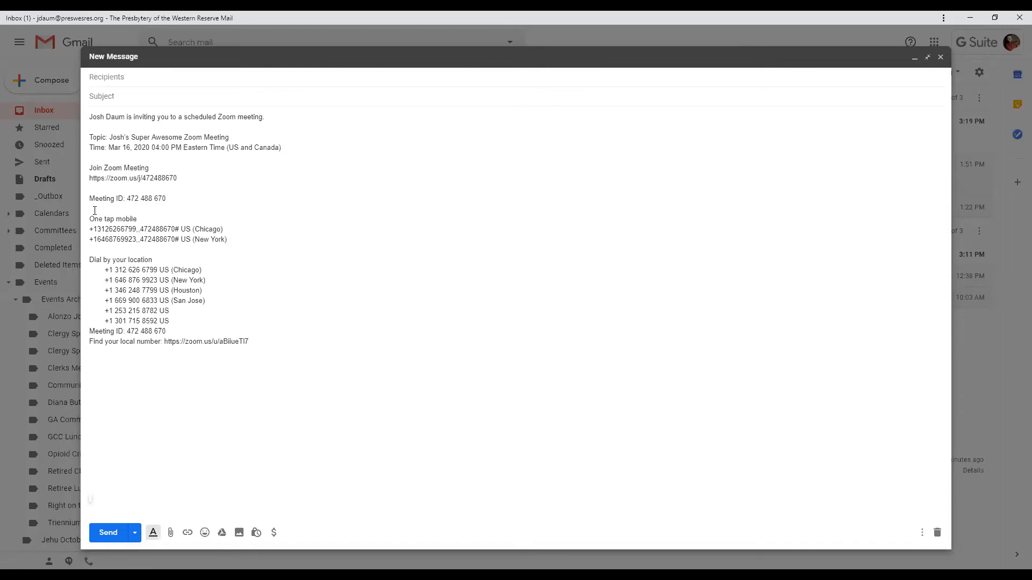
# - Examine the join link, the meeting ID and the dial-in details in the pasted invitation
pyautogui.moveTo(180, 178); pyautogui.dragTo(104, 185)
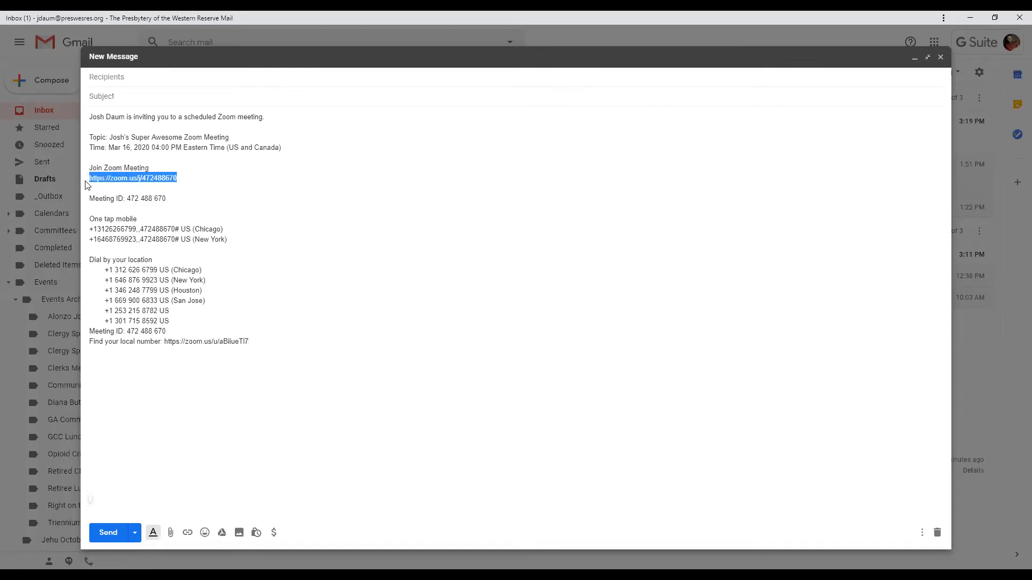
pyautogui.click(142, 178)
pyautogui.moveTo(180, 179); pyautogui.dragTo(143, 179)
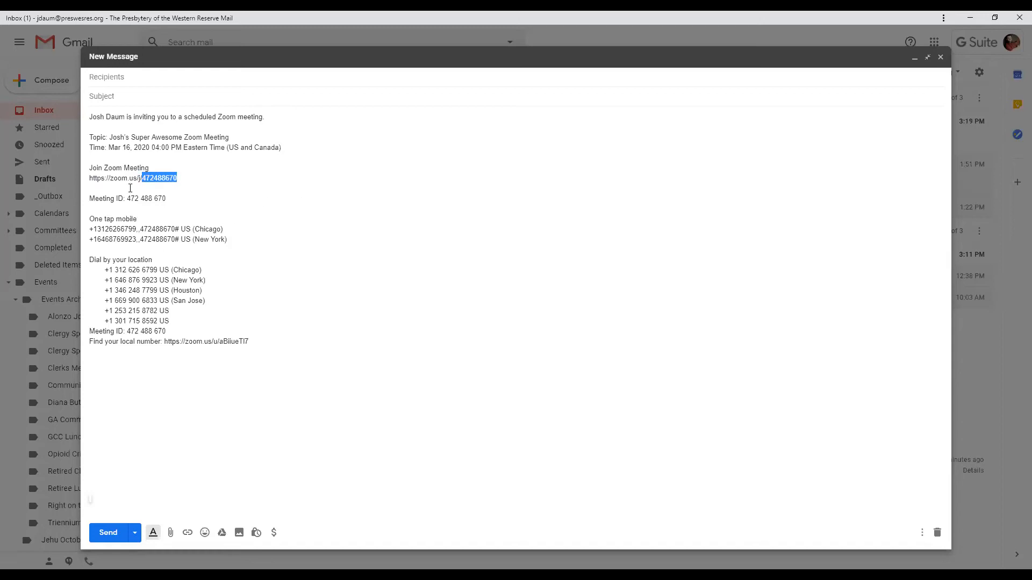
pyautogui.click(207, 191)
pyautogui.moveTo(91, 199); pyautogui.dragTo(171, 203)
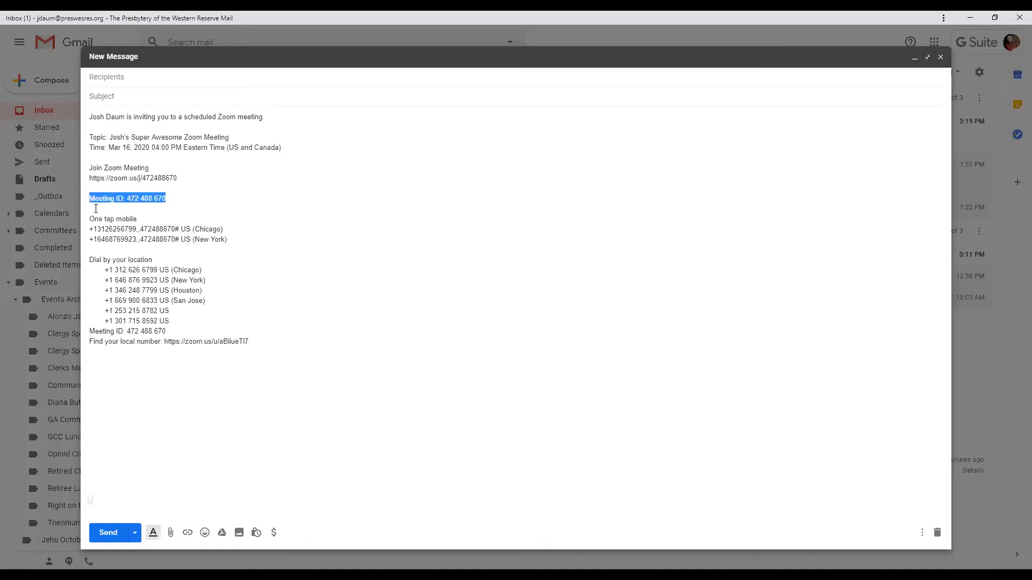
pyautogui.click(85, 213)
pyautogui.moveTo(90, 215); pyautogui.dragTo(200, 270)
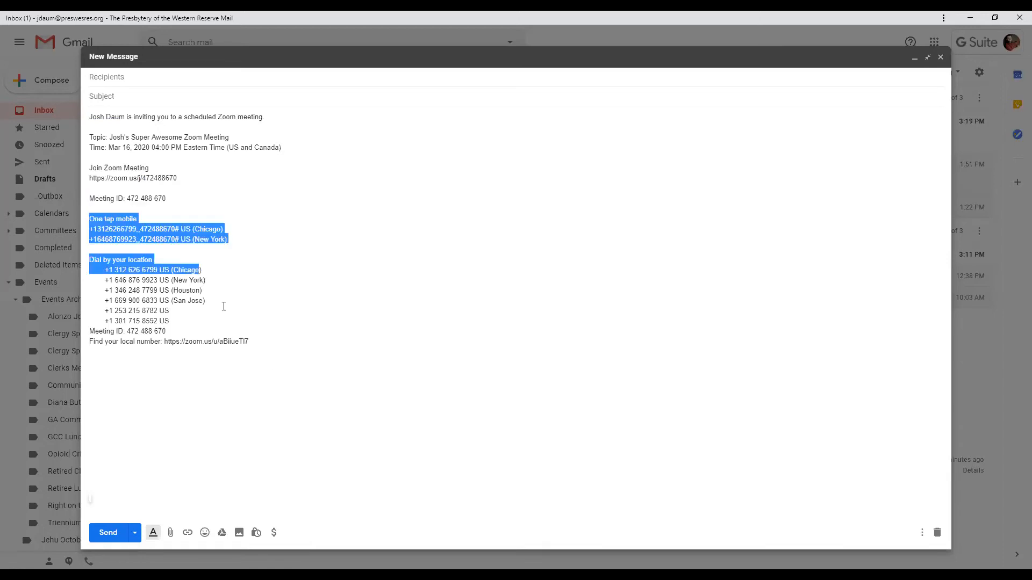
pyautogui.moveTo(223, 306); pyautogui.dragTo(277, 361)
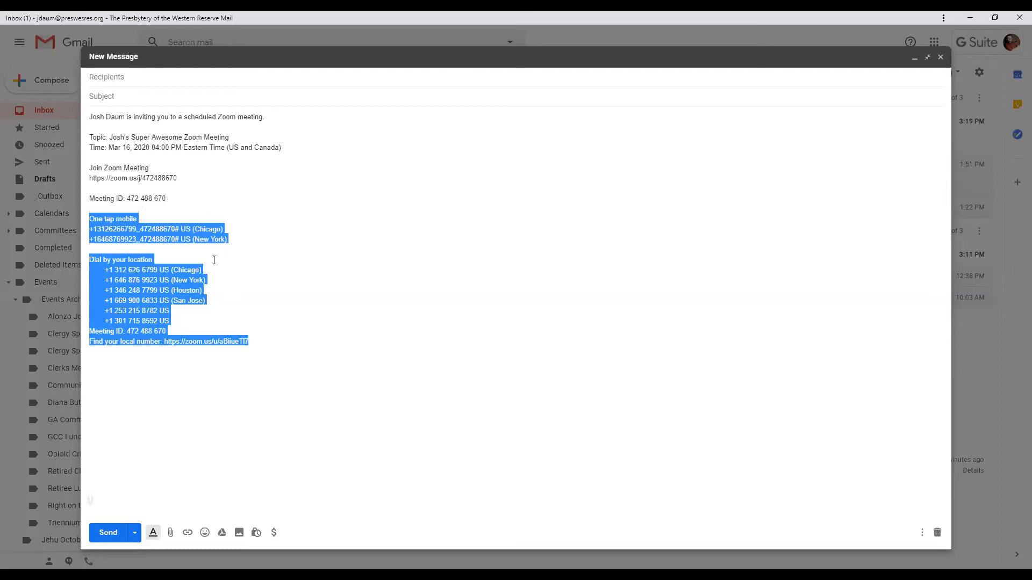
pyautogui.click(237, 247)
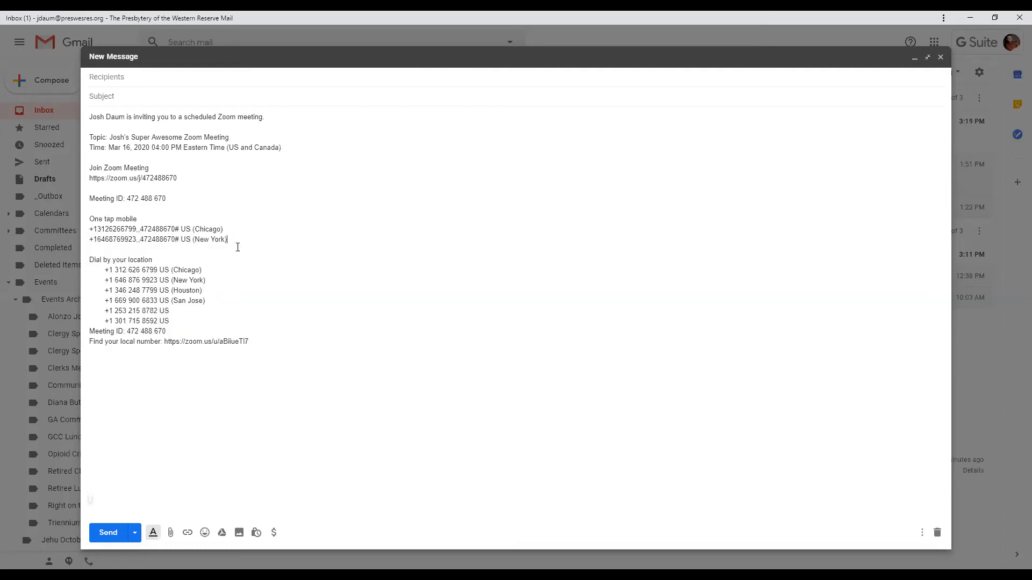
# - Delete the One tap mobile section and the leftover blank lines from the invitation text
pyautogui.moveTo(226, 240); pyautogui.dragTo(82, 220)
pyautogui.press('Delete')
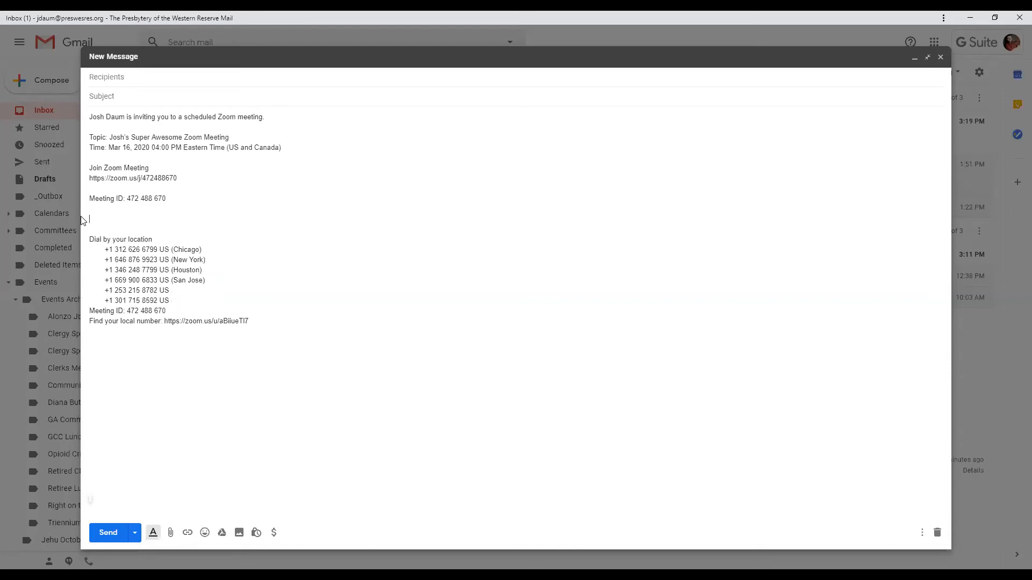
pyautogui.press('Delete')
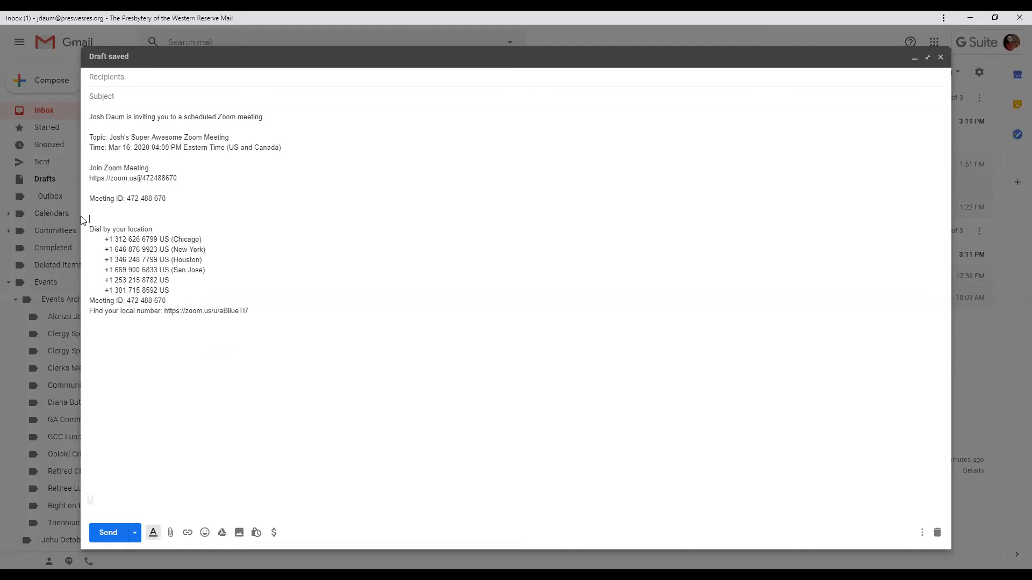
pyautogui.press('Delete')
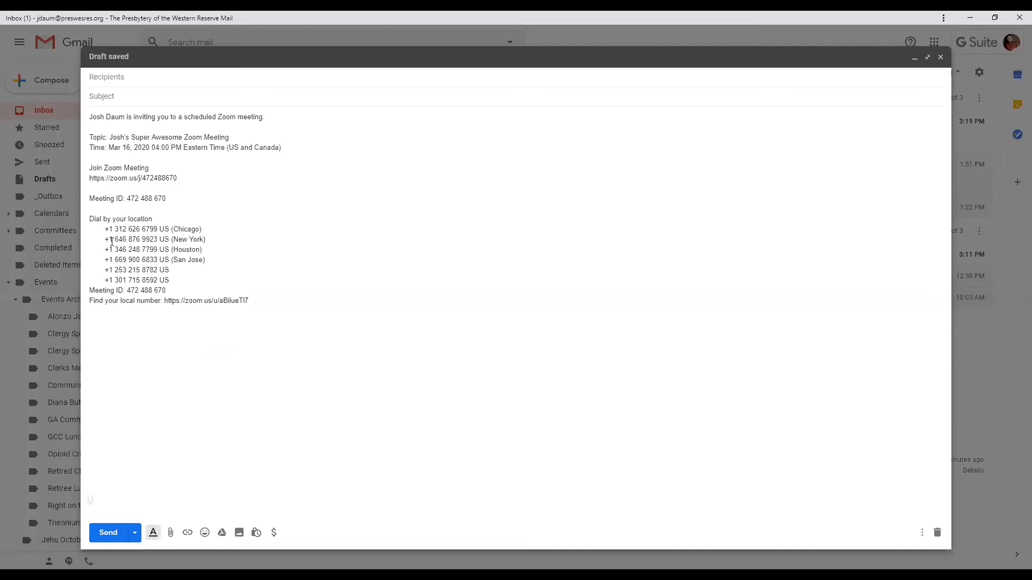
# - Examine the list of phone numbers under Dial by your location in the invitation
pyautogui.moveTo(165, 274); pyautogui.dragTo(102, 230)
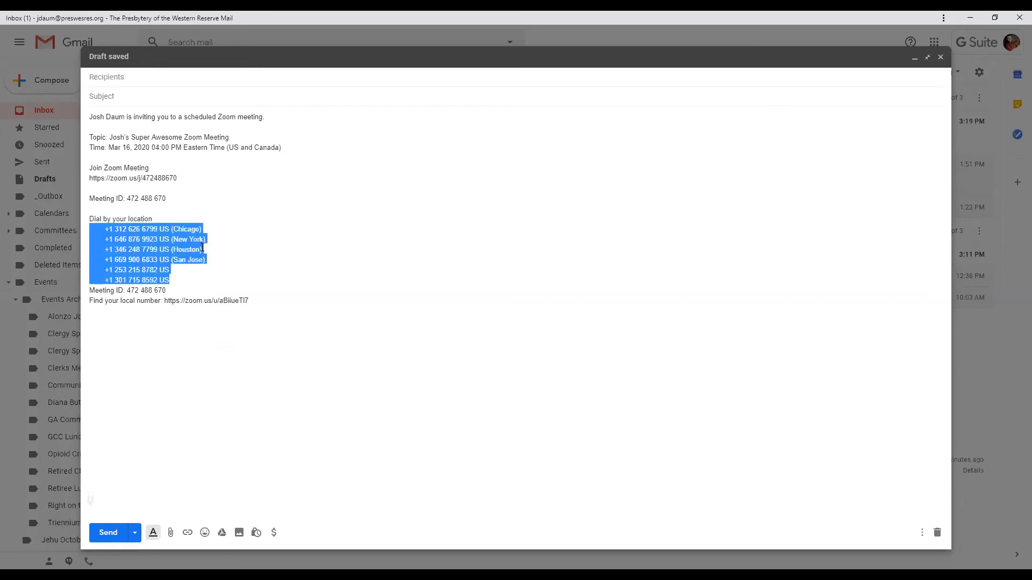
pyautogui.click(204, 238)
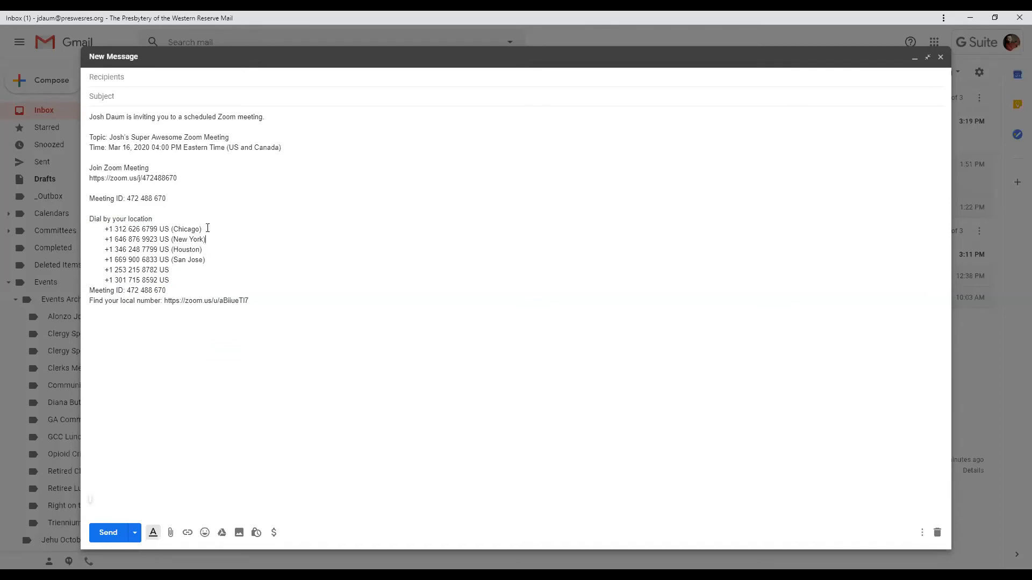
# - Delete every dial-in number under Dial by your location except the New York one
pyautogui.click(205, 229)
pyautogui.hotkey('shift', 'Home')
pyautogui.press('BackSpace')
pyautogui.press('BackSpace')
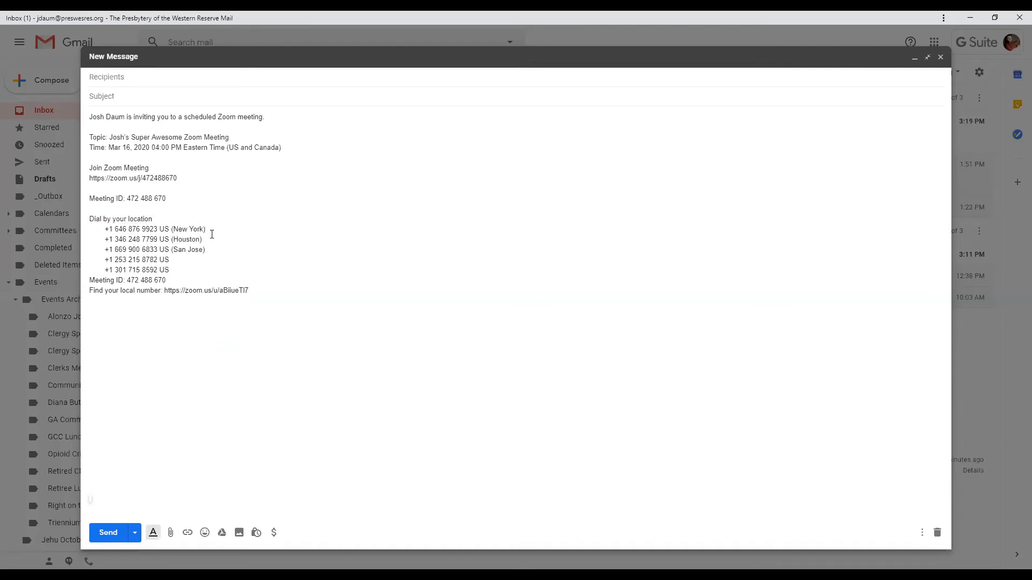
pyautogui.hotkey('shift', 'Down')
pyautogui.hotkey('shift', 'Down')
pyautogui.hotkey('shift', 'Down')
pyautogui.hotkey('shift', 'Down')
pyautogui.press('BackSpace')
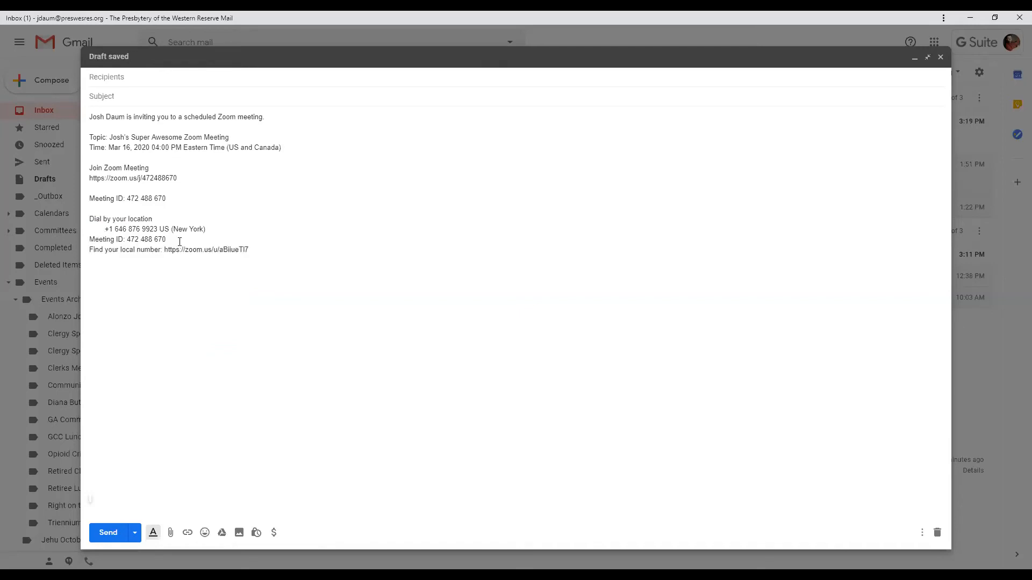
# - Strip the +1 prefix and the US (New York) label from the dial-in number, formatting it with a parenthesized area code and a hyphen
pyautogui.moveTo(159, 231); pyautogui.dragTo(207, 230)
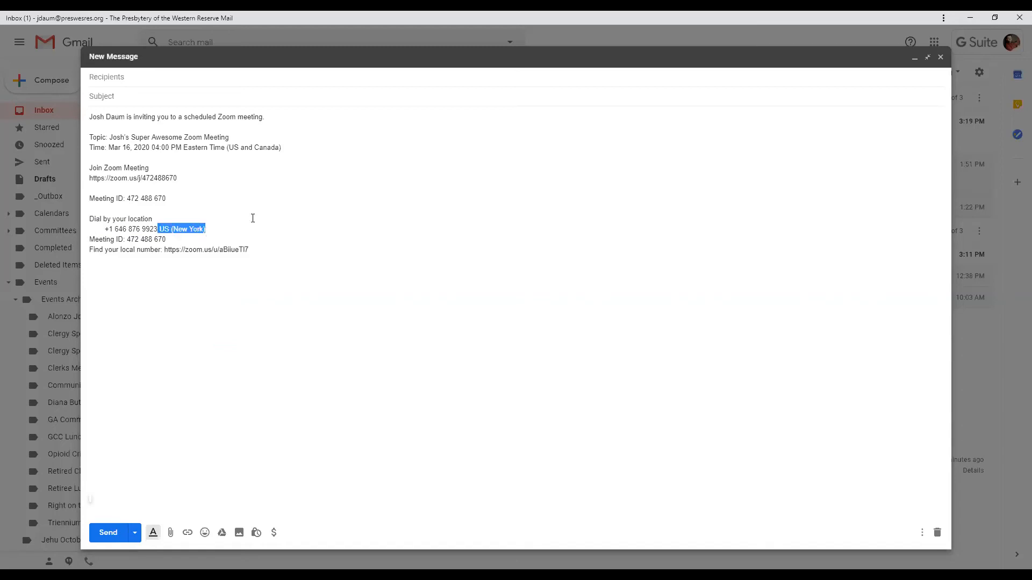
pyautogui.press('BackSpace')
pyautogui.hotkey('shift', 'Left')
pyautogui.hotkey('shift', 'Left')
pyautogui.hotkey('shift', 'Left')
pyautogui.press('BackSpace')
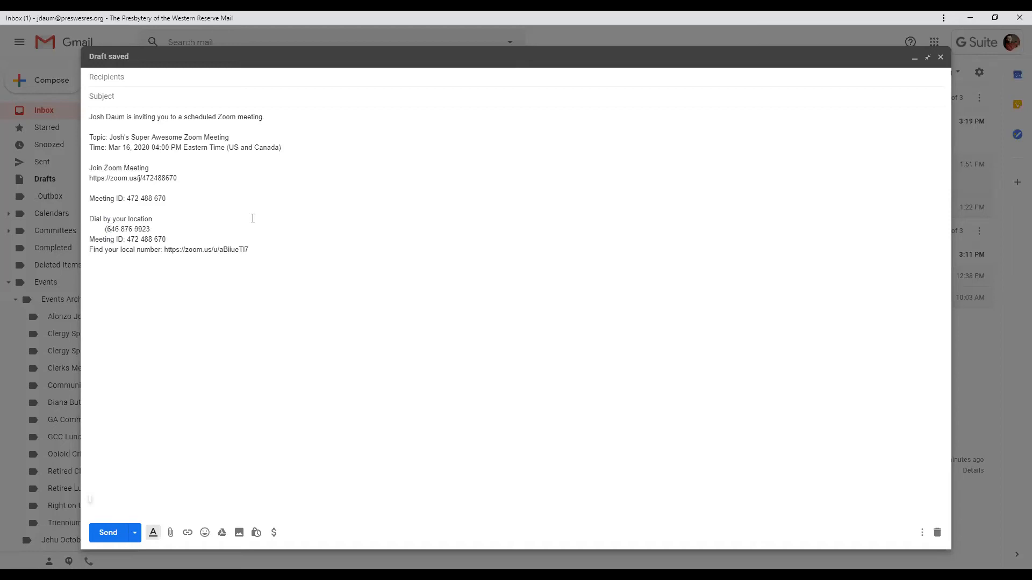
pyautogui.write(')0')
pyautogui.press('BackSpace')
pyautogui.press('BackSpace')
pyautogui.write('-')
# - Insert a blank line above Find your local number and replace the Dial by your location heading with "Join by phone:"
pyautogui.click(196, 249)
pyautogui.press('Return')
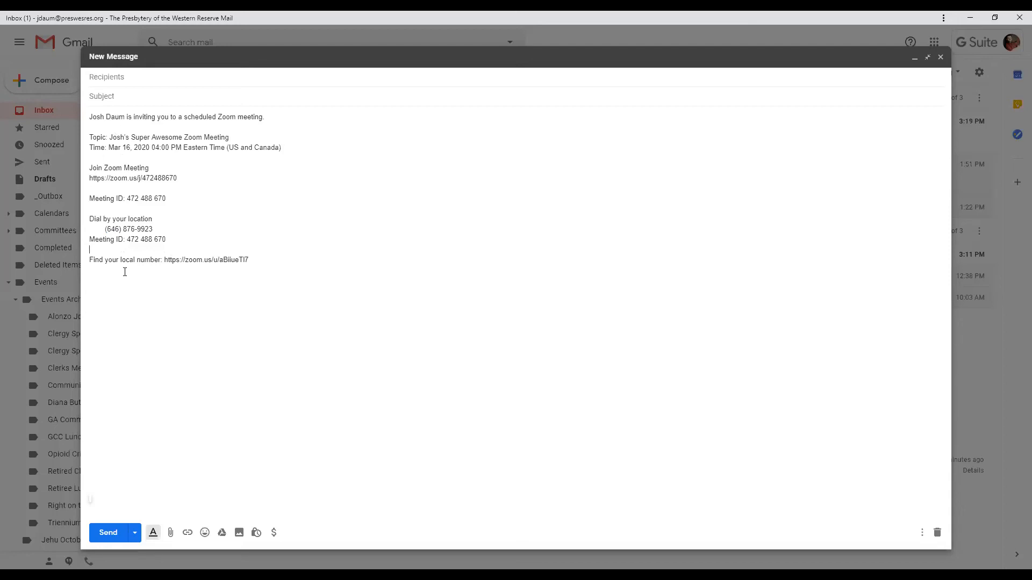
pyautogui.keyDown('shift'); pyautogui.click(91, 182); pyautogui.keyUp('shift')
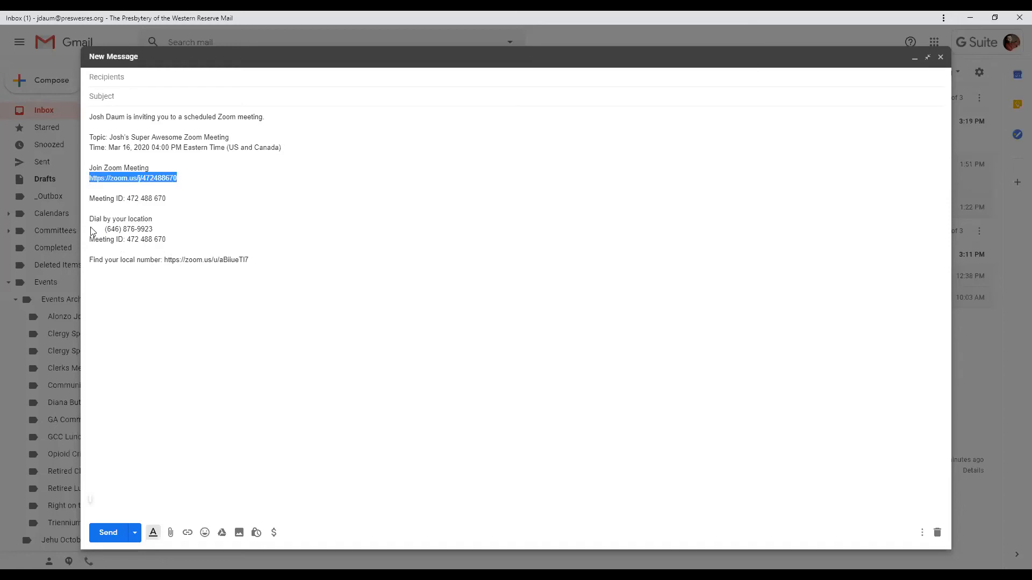
pyautogui.moveTo(90, 219); pyautogui.dragTo(156, 225)
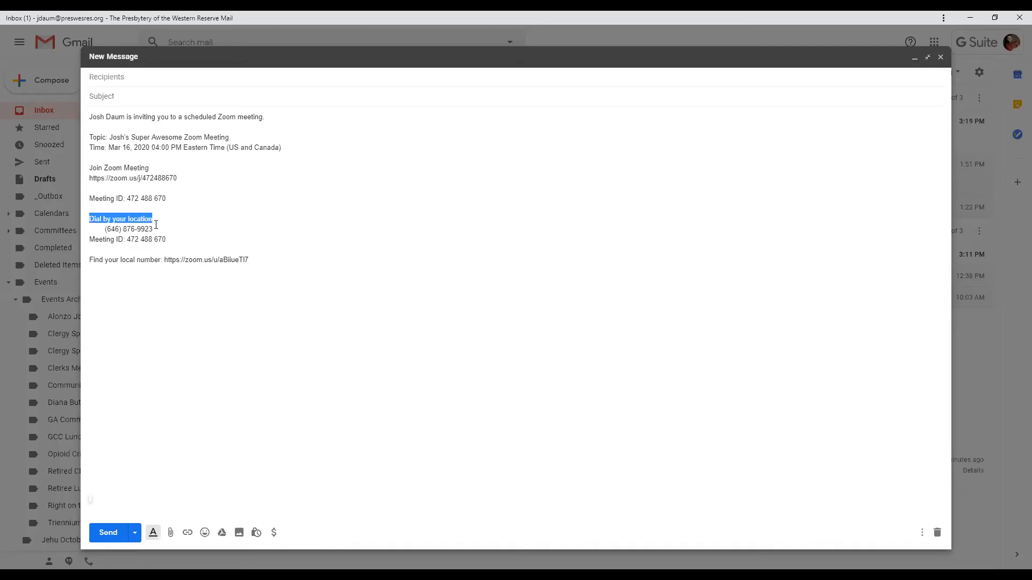
pyautogui.write('J')
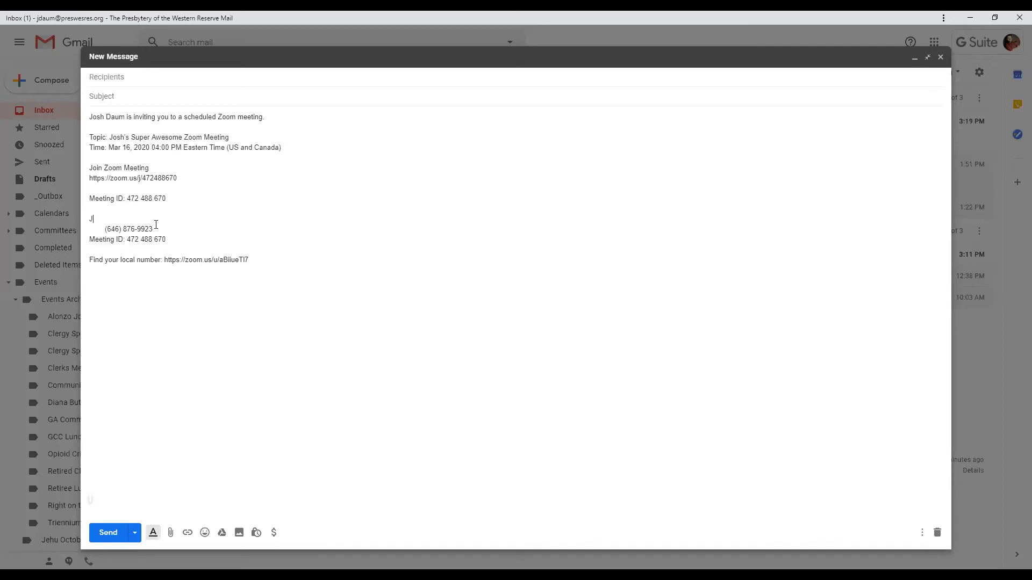
pyautogui.write('oin by phone:')
# - Review the join link, the Join by phone heading, the dial-in number and the meeting ID in the edited invitation
pyautogui.moveTo(177, 178); pyautogui.dragTo(85, 179)
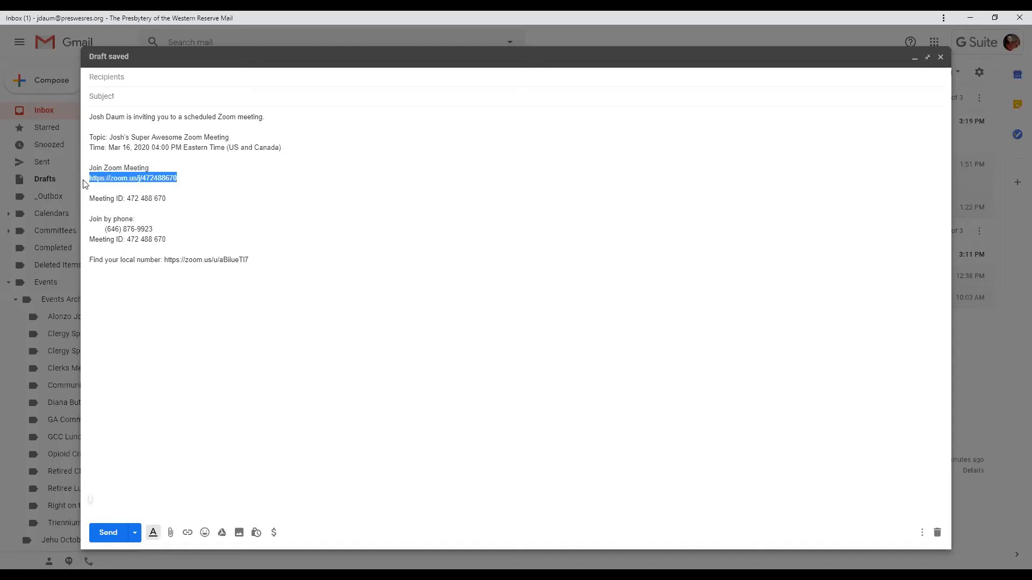
pyautogui.moveTo(135, 218); pyautogui.dragTo(88, 217)
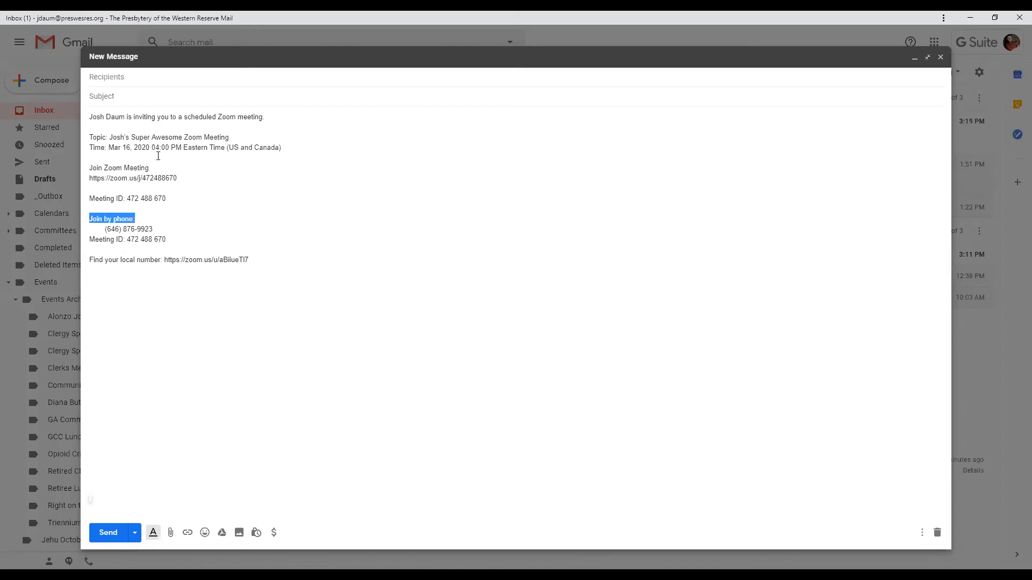
pyautogui.moveTo(104, 229); pyautogui.dragTo(152, 228)
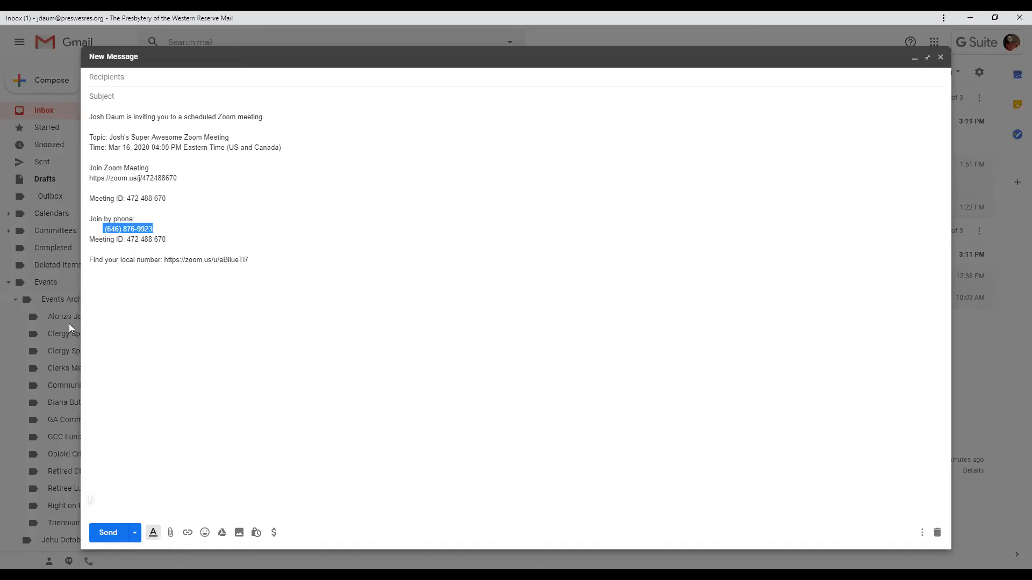
pyautogui.moveTo(128, 240); pyautogui.dragTo(167, 240)
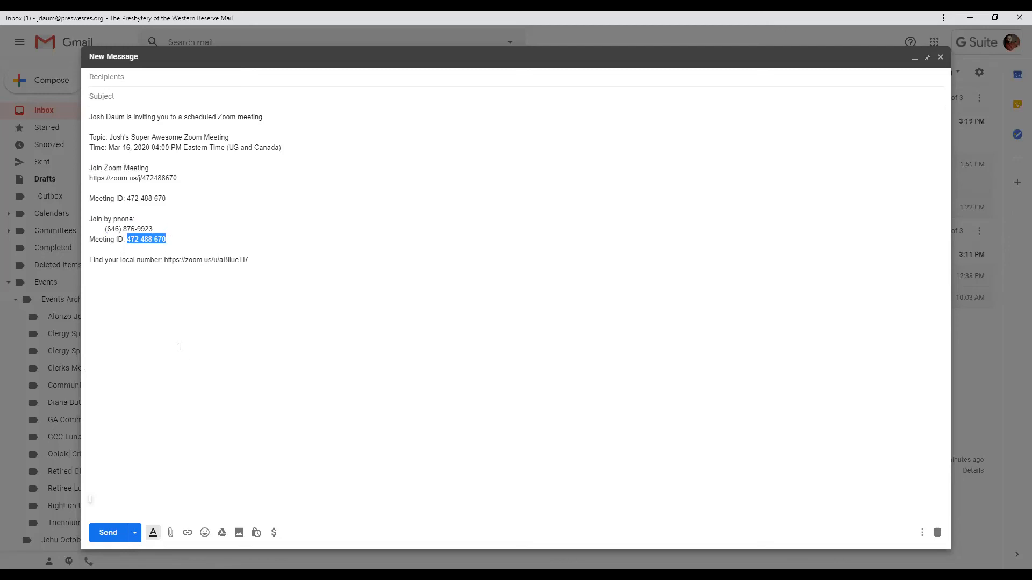
pyautogui.moveTo(181, 174); pyautogui.dragTo(91, 180)
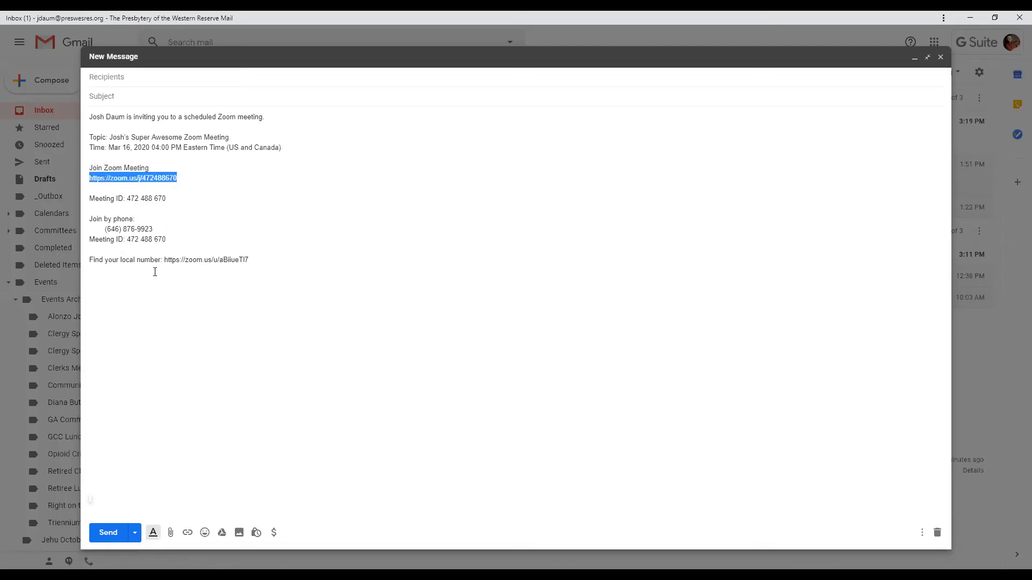
pyautogui.moveTo(168, 236)
pyautogui.mouseDown()
pyautogui.moveTo(103, 229)
pyautogui.moveTo(160, 230)
pyautogui.mouseUp()
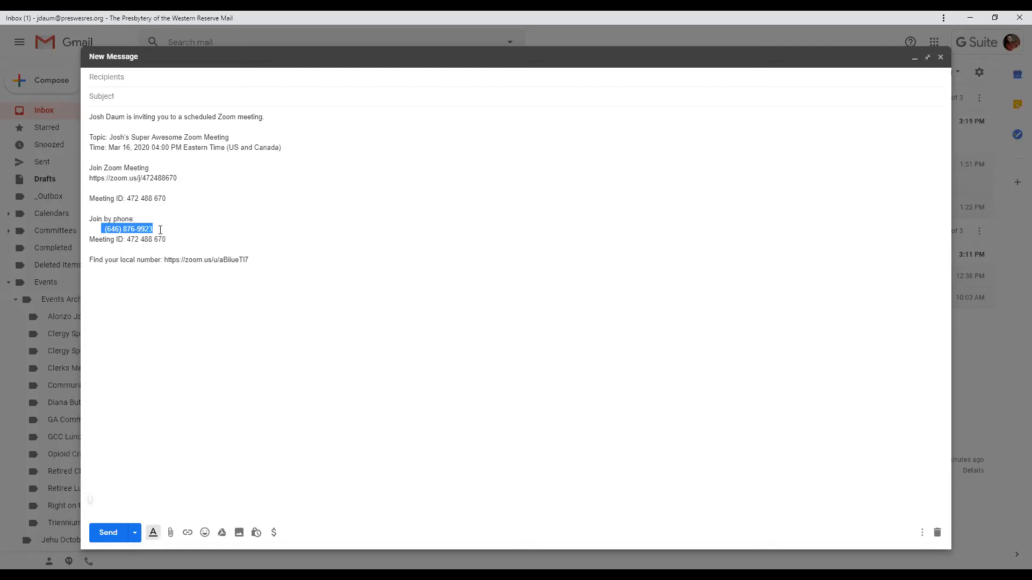
pyautogui.click(250, 269)
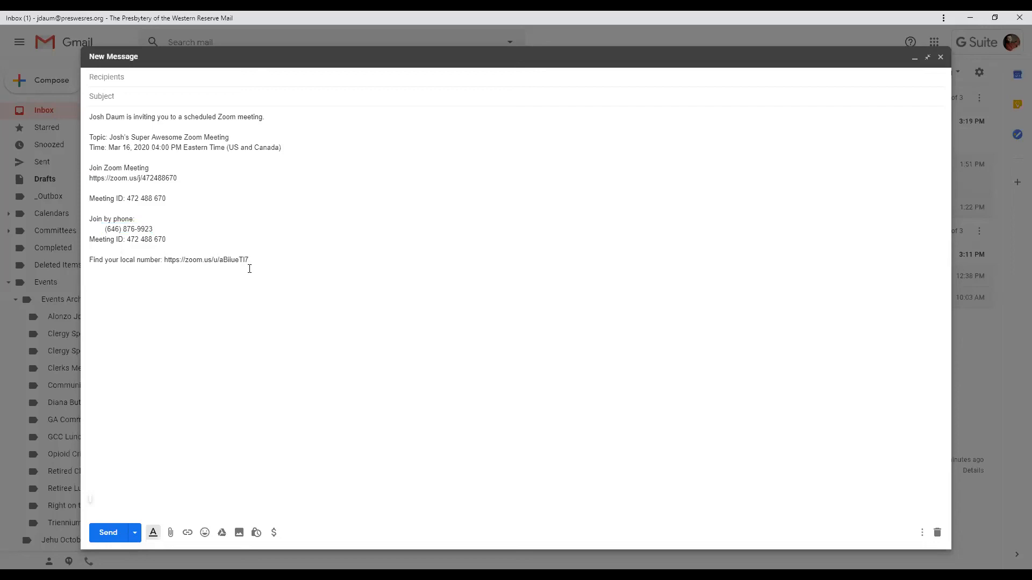